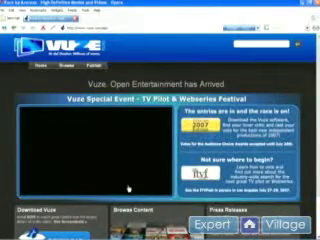
scroll(207, 162, "down", 3)
scroll(207, 162, "down", 2)
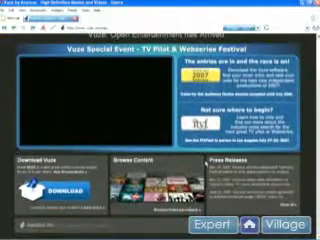
Start the Vuze software download, then dismiss the File Download prompt.
left_click(76, 195)
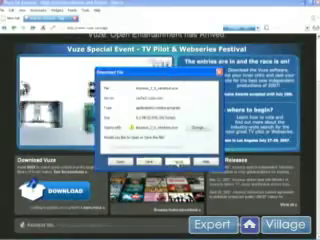
left_click(146, 161)
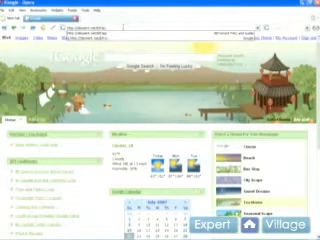
Load Brian's BitTorrent FAQ and Guide, then the Wikipedia BitTorrent article.
key("Return")
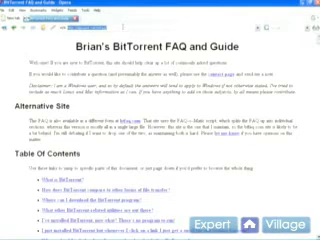
type("utorrent")
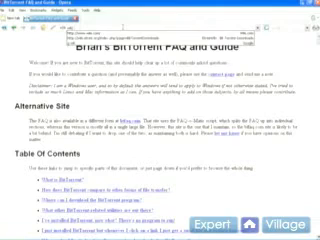
key("Return")
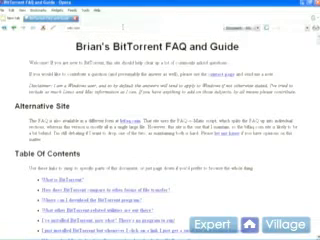